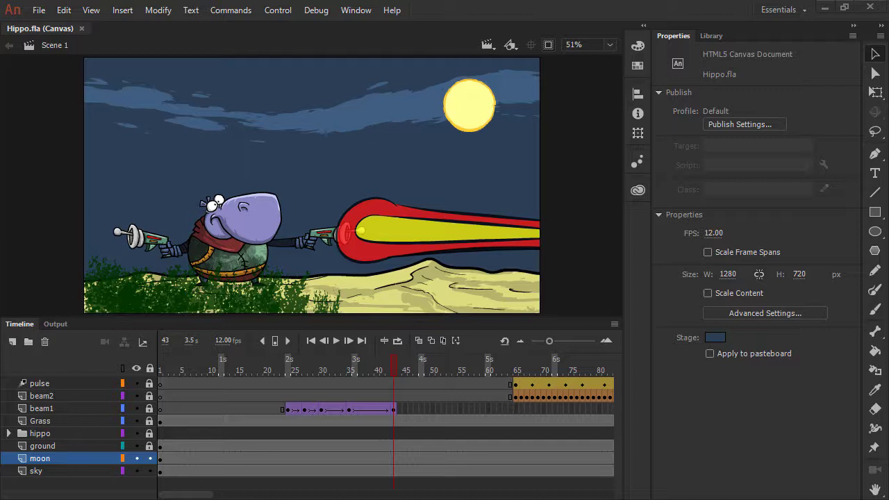
Select the moon shape and bring up the stroke colour swatches in Fill and Stroke
click(470, 111)
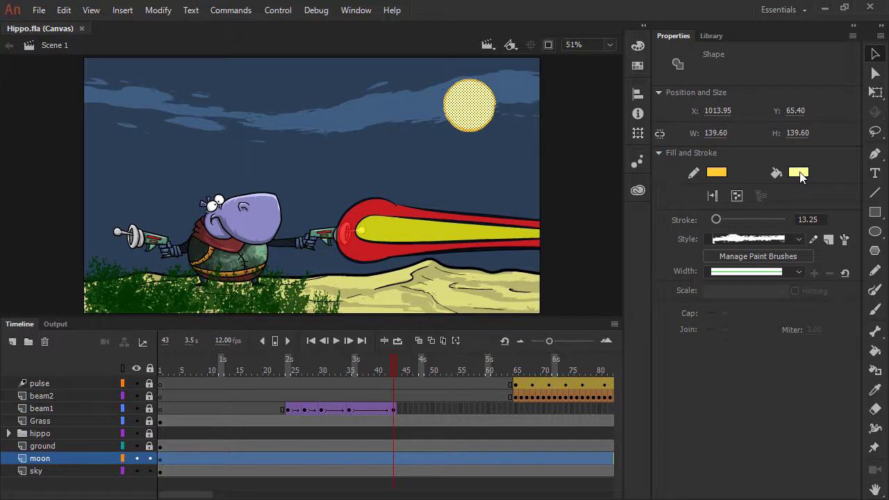
click(720, 173)
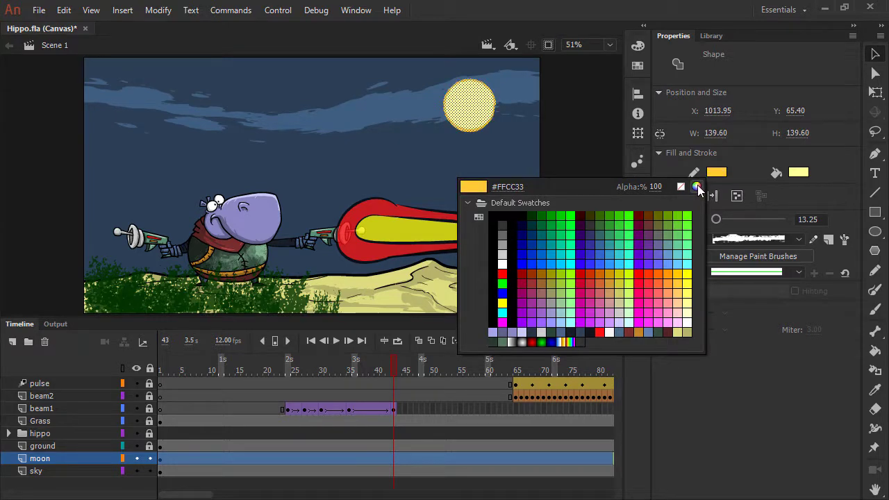
Change the moon's stroke to the slightly paler yellow #FFD750 in the Color Picker
click(697, 186)
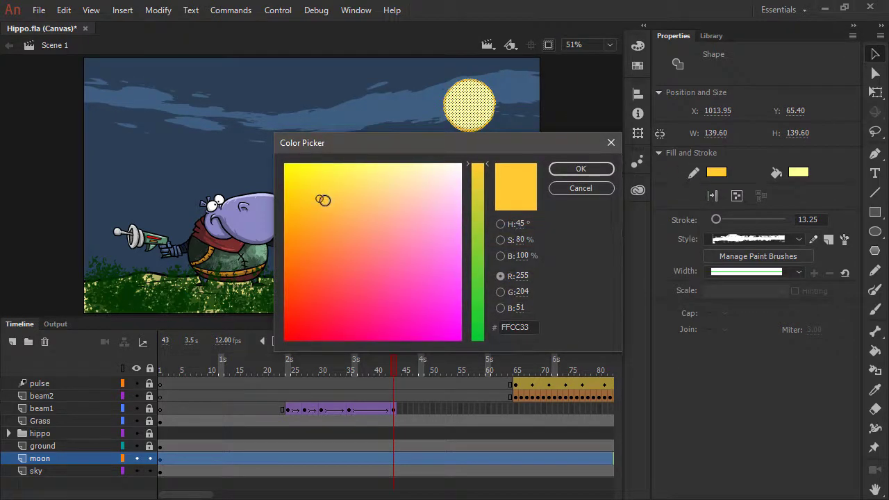
drag(317, 199, 339, 190)
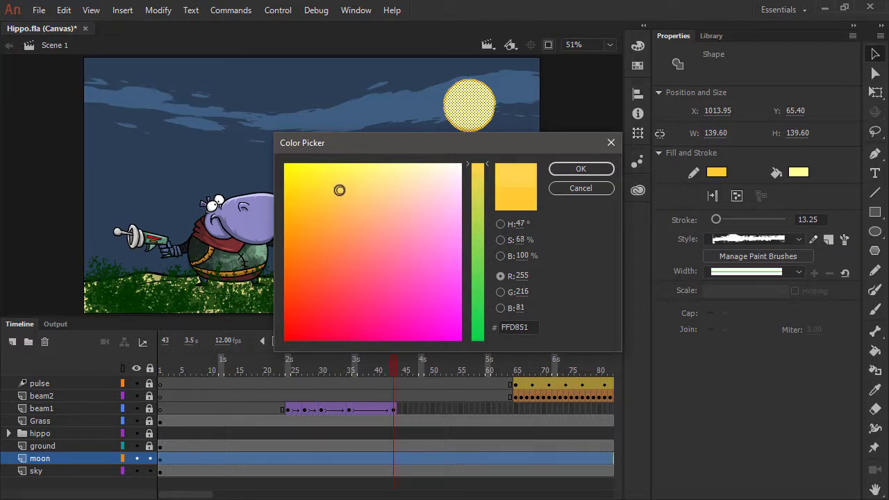
click(578, 168)
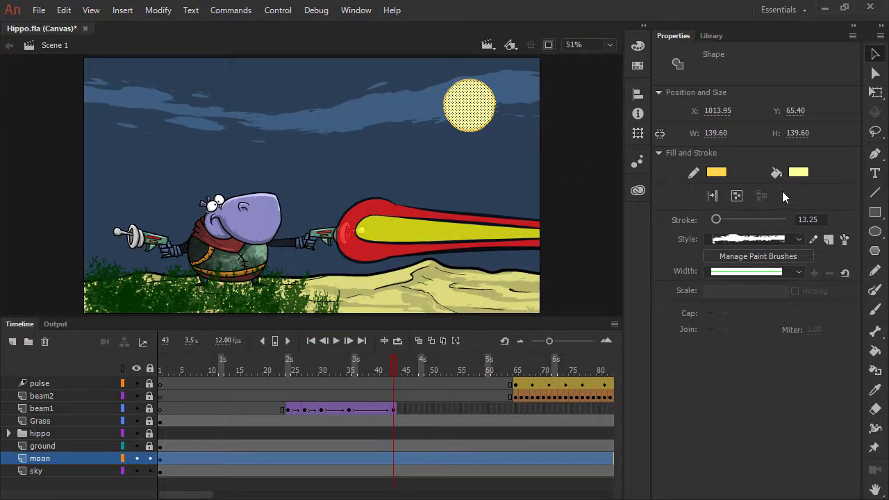
Fill the moon with orange #DB9F2C from the Color panel spectrum
click(637, 47)
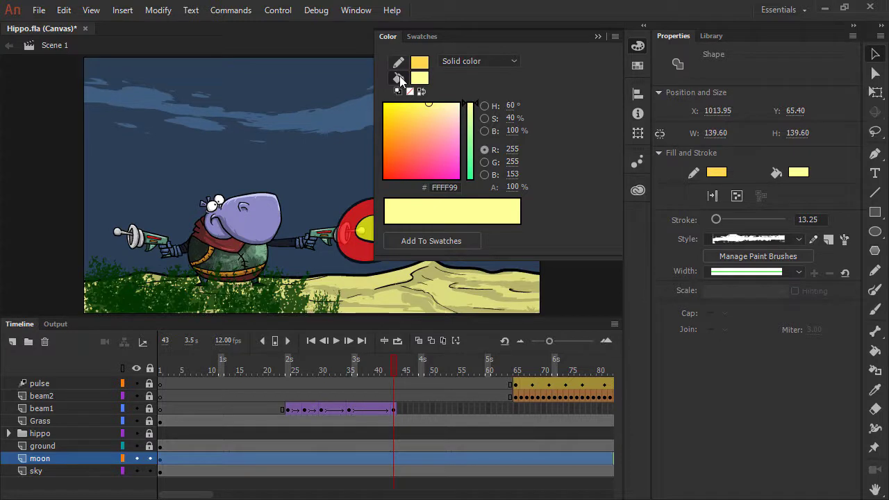
click(471, 112)
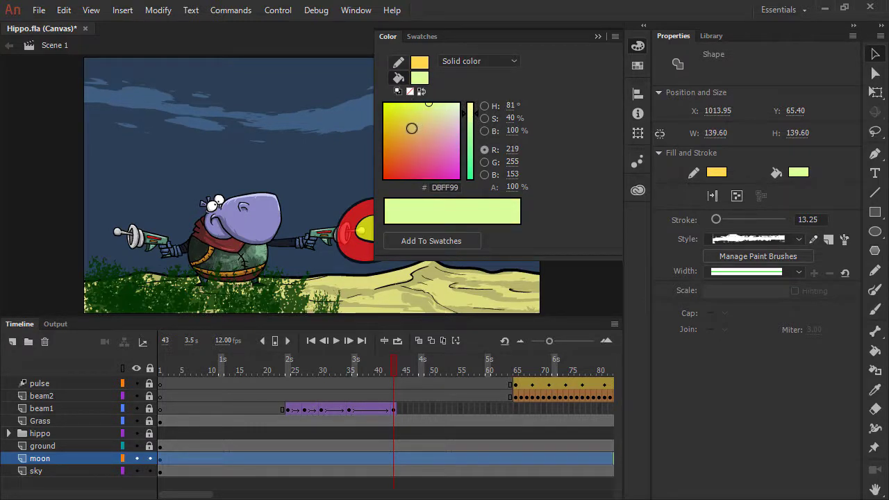
click(408, 128)
mouse_move(408, 128)
mouse_down()
mouse_move(396, 119)
mouse_move(395, 150)
mouse_move(404, 125)
mouse_move(396, 119)
mouse_move(396, 131)
mouse_up()
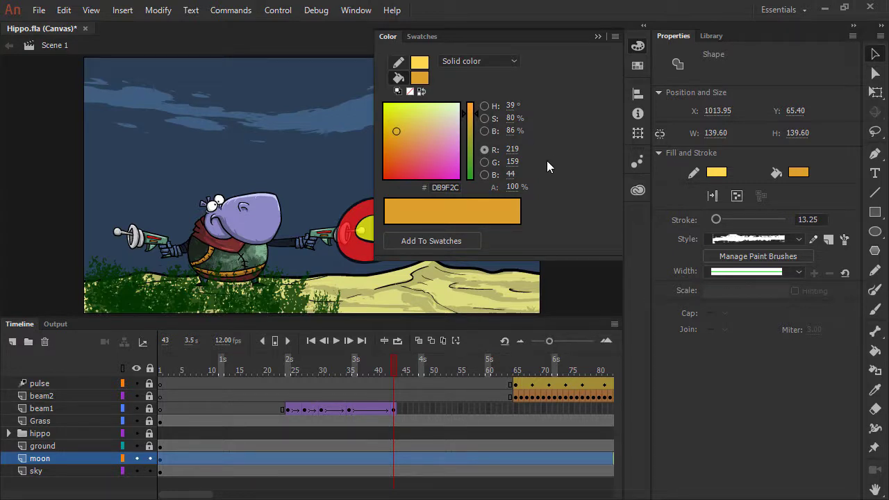
Save the orange as a new swatch, confirm it in Swatches, and deselect the moon
click(452, 239)
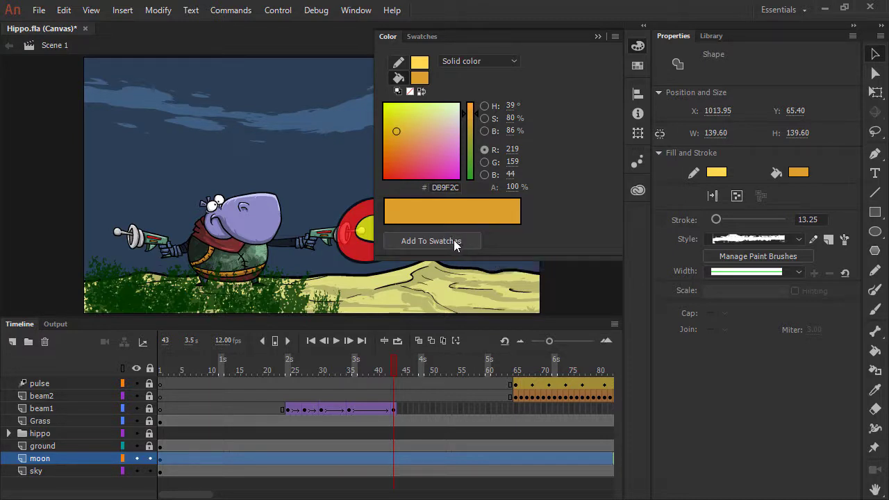
click(421, 39)
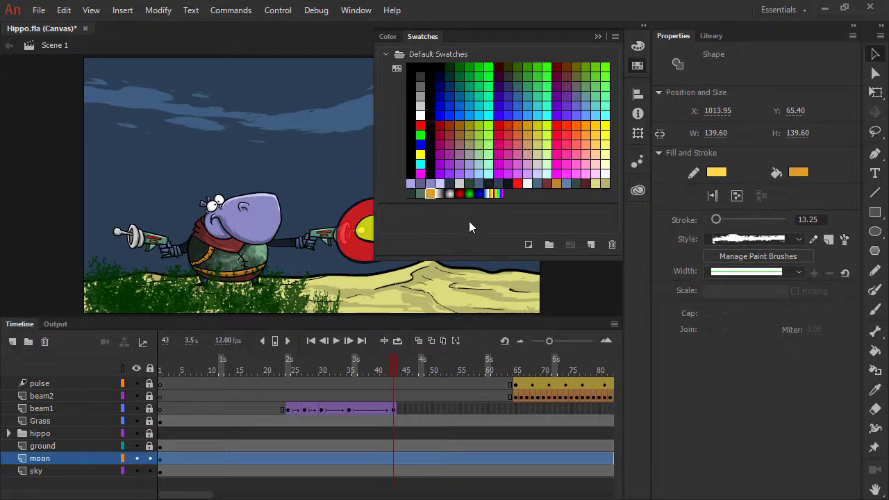
click(567, 281)
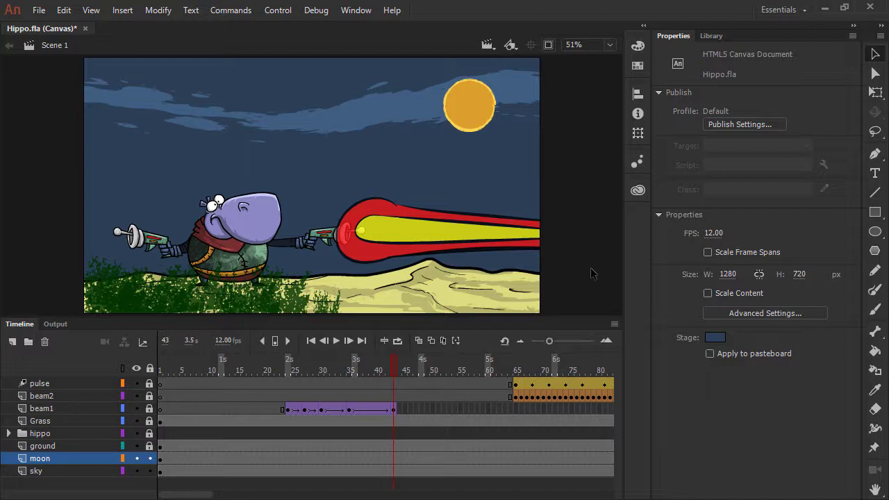
Take cream #F2E8C9 from the Eddy theme in CC Libraries as the fill colour
click(639, 192)
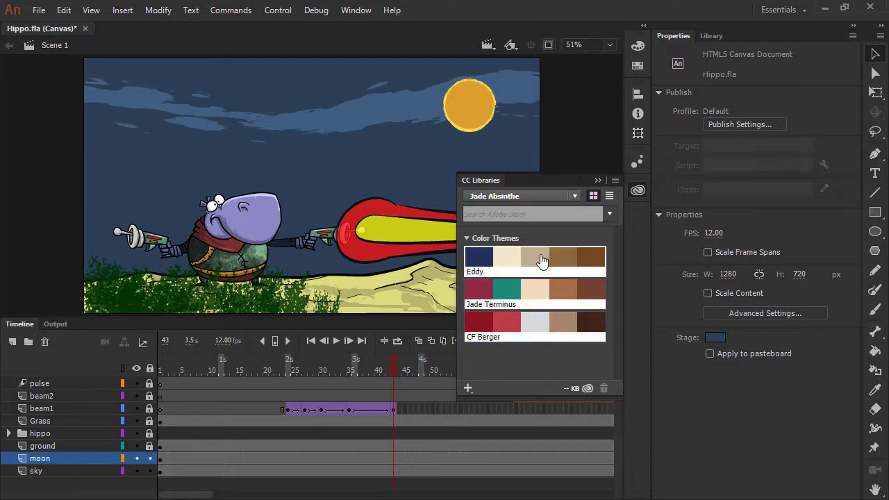
mouse_move(544, 274)
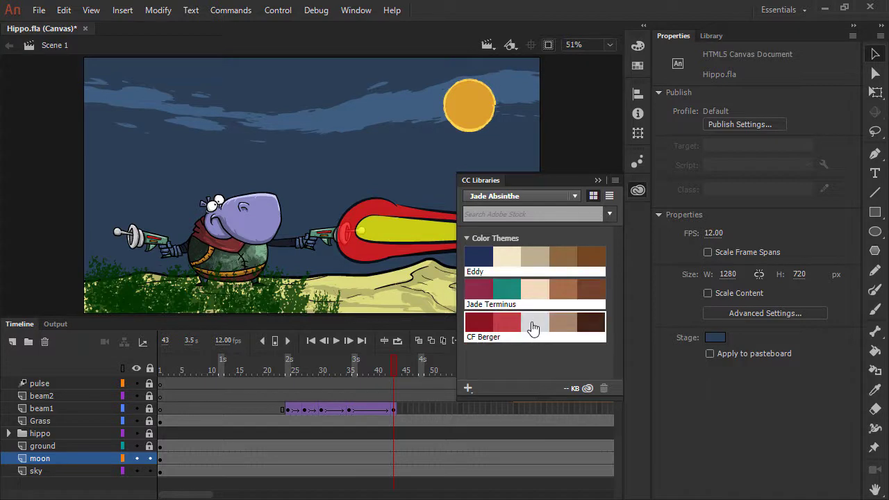
mouse_move(534, 328)
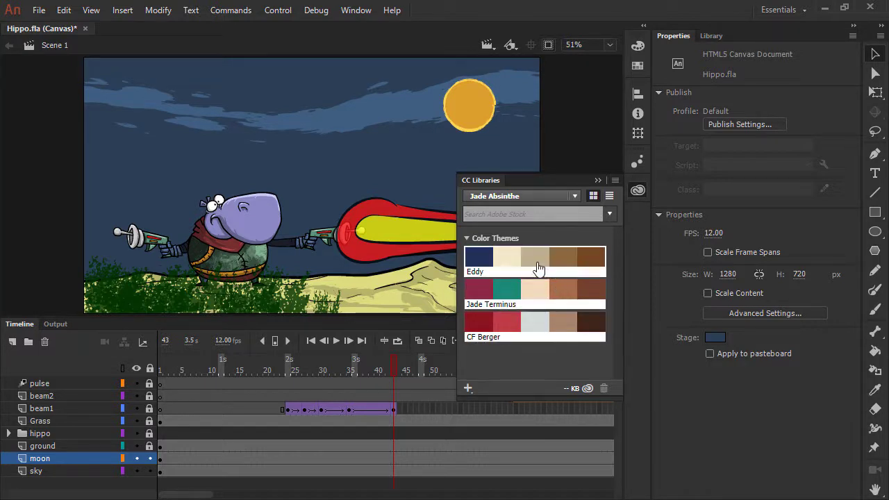
click(507, 260)
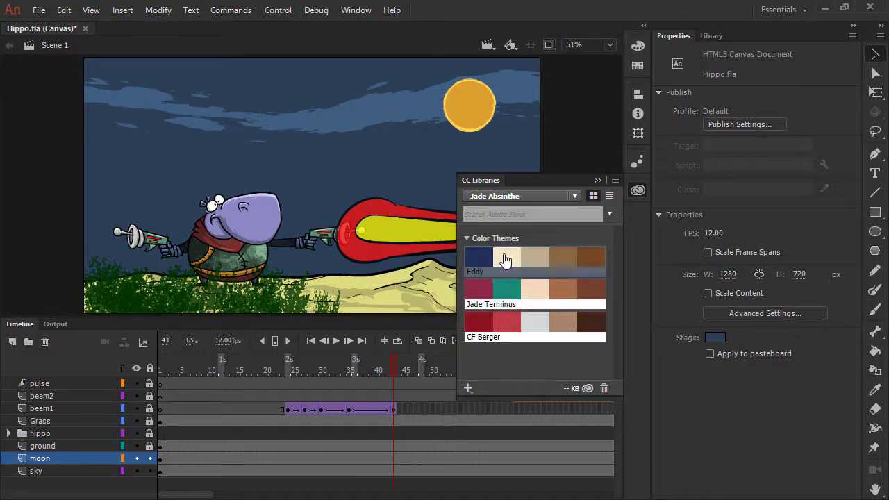
click(638, 49)
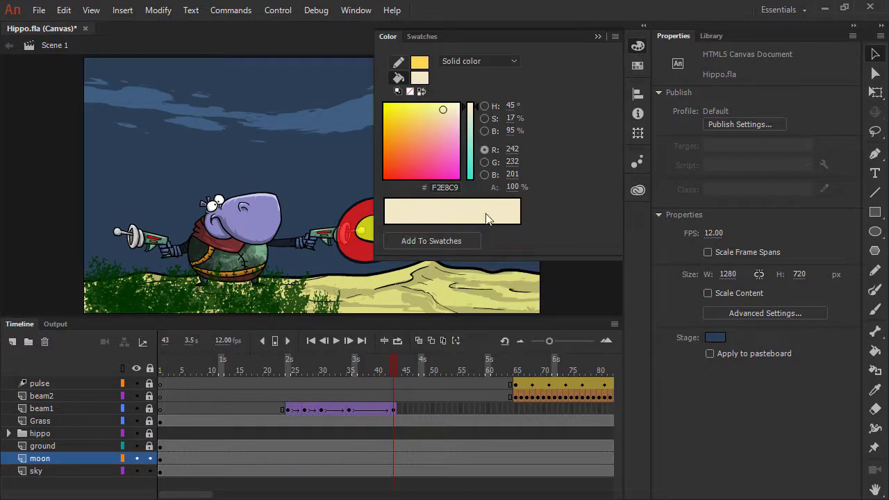
Save cream #F2E8C9 to the swatches beside the orange, then collapse the panel
click(435, 242)
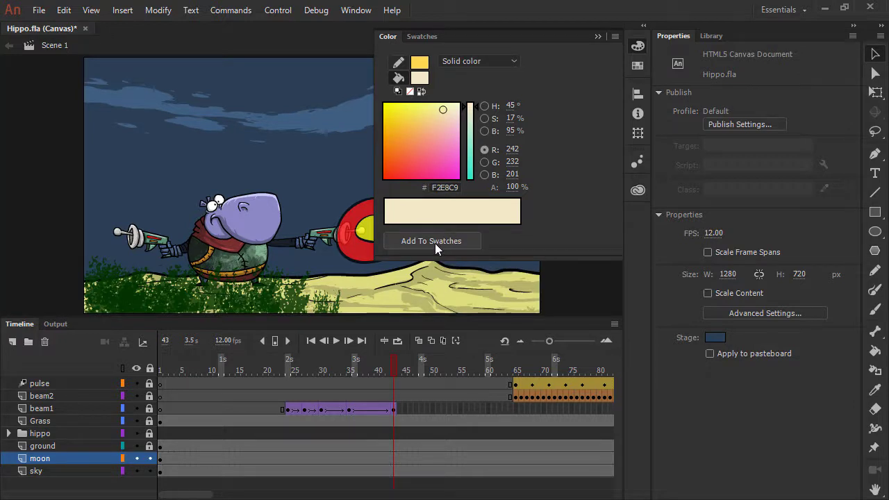
click(427, 37)
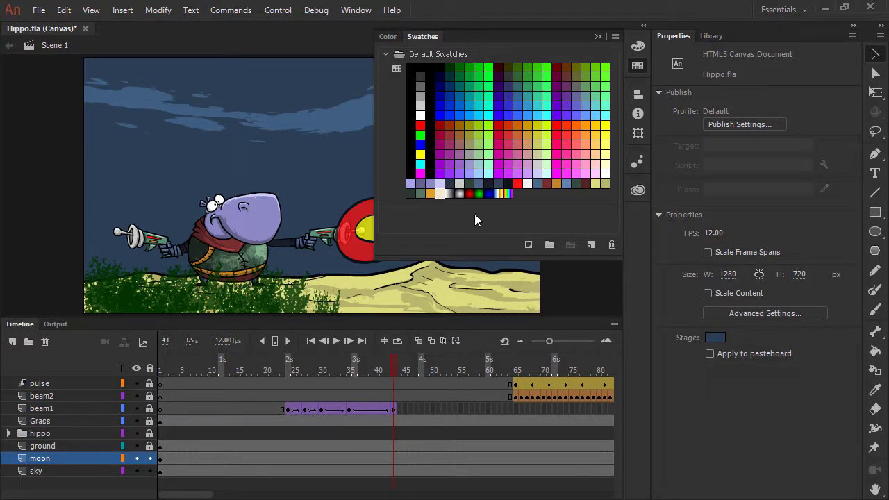
click(569, 280)
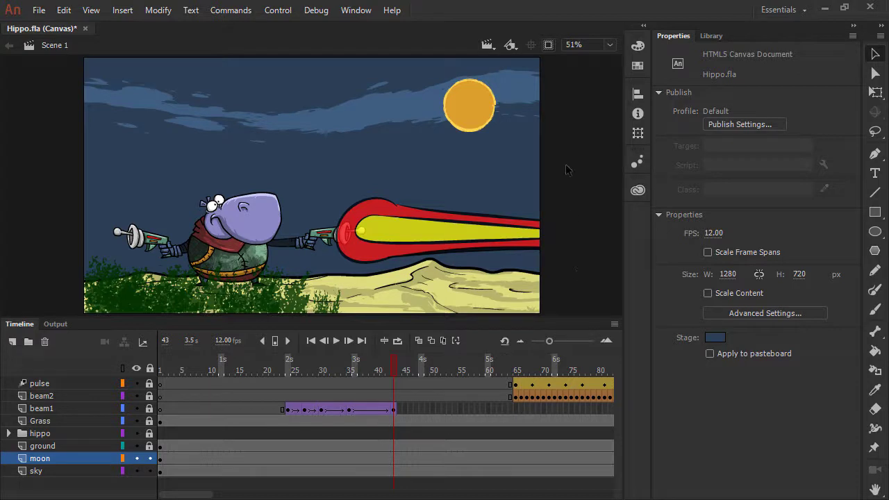
Select the sky clouds and save their slate blue fill #3F5F7F as a swatch
click(375, 111)
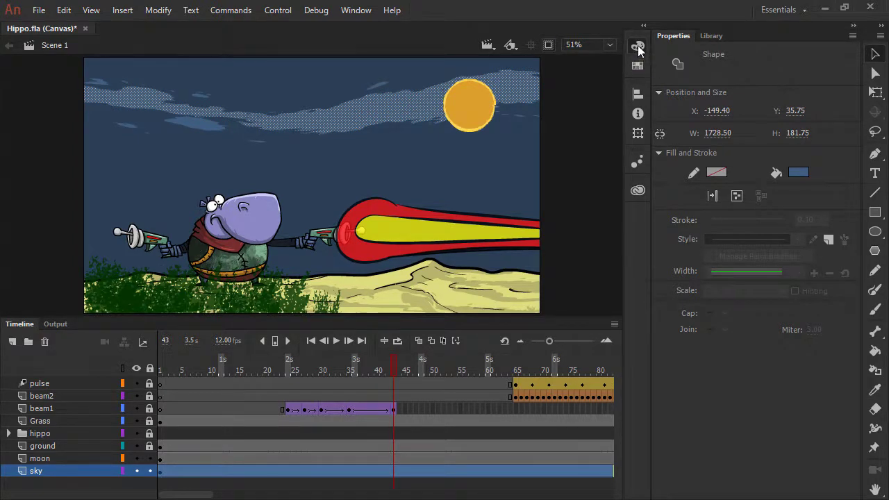
click(636, 48)
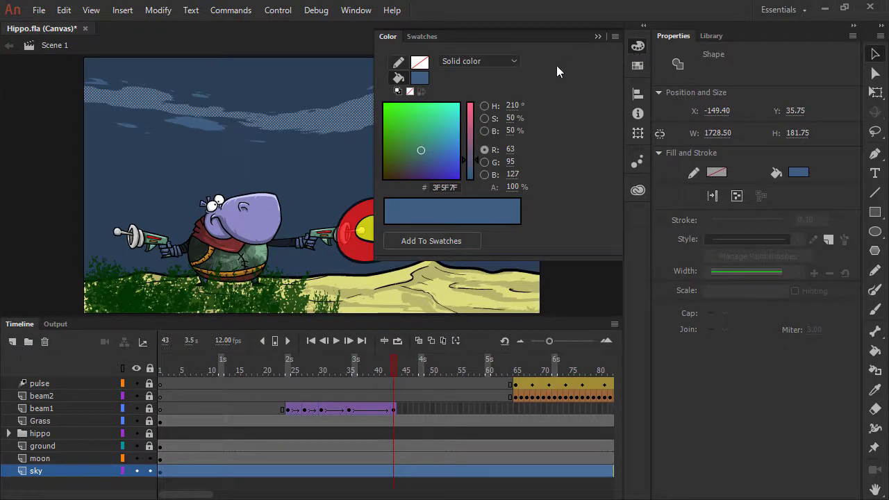
click(438, 239)
click(422, 38)
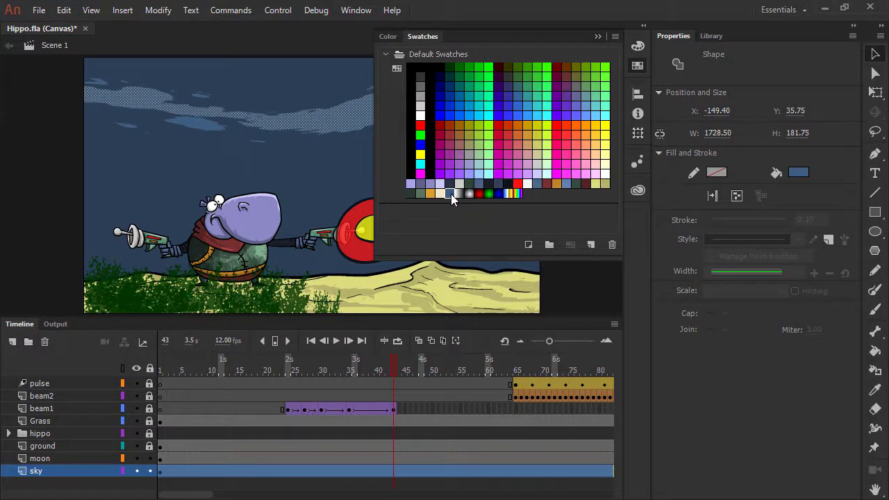
Convert the slate blue swatch into a tagged swatch named 'Cloudy'
click(528, 246)
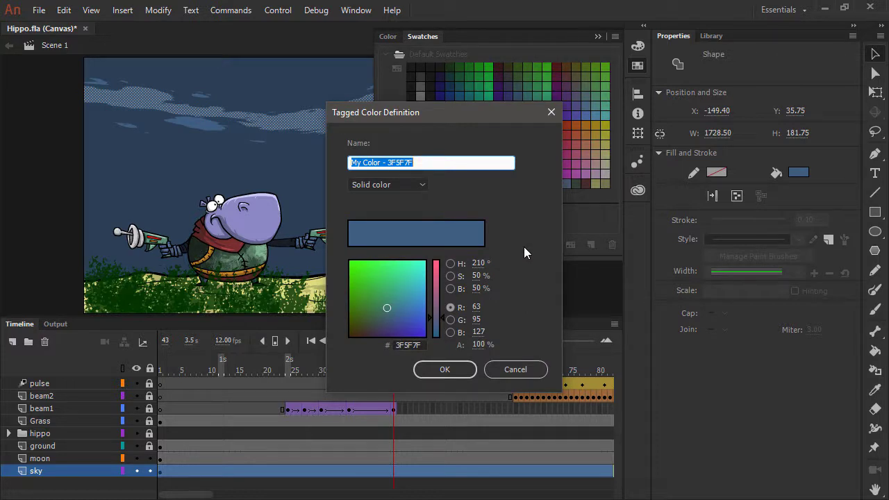
text(Cloudy)
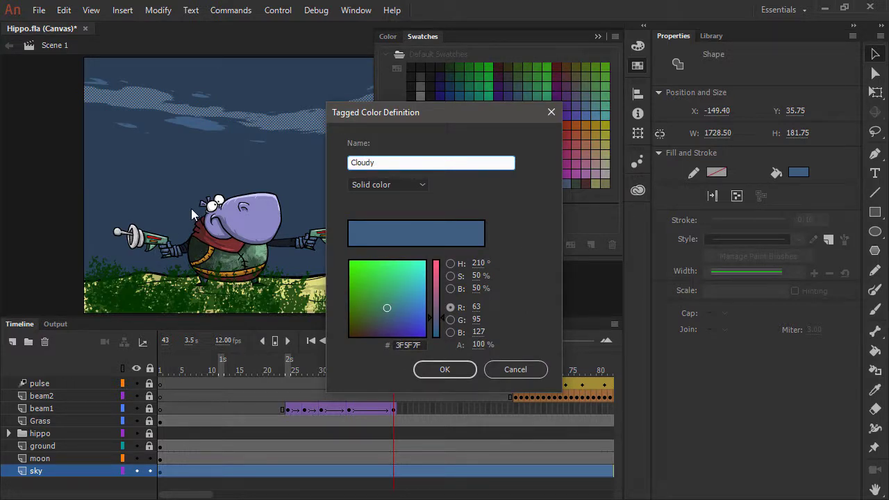
click(449, 371)
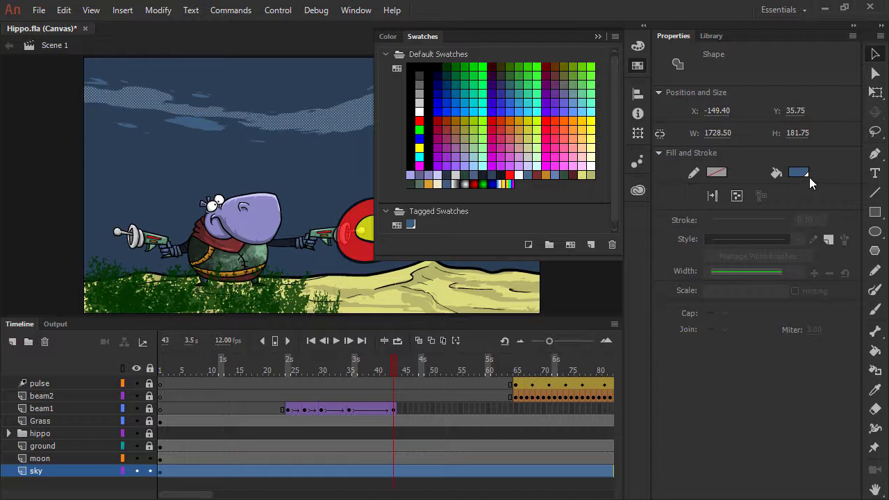
Select the four sky cloud shapes and fill them with the Cloudy tagged swatch
click(457, 92)
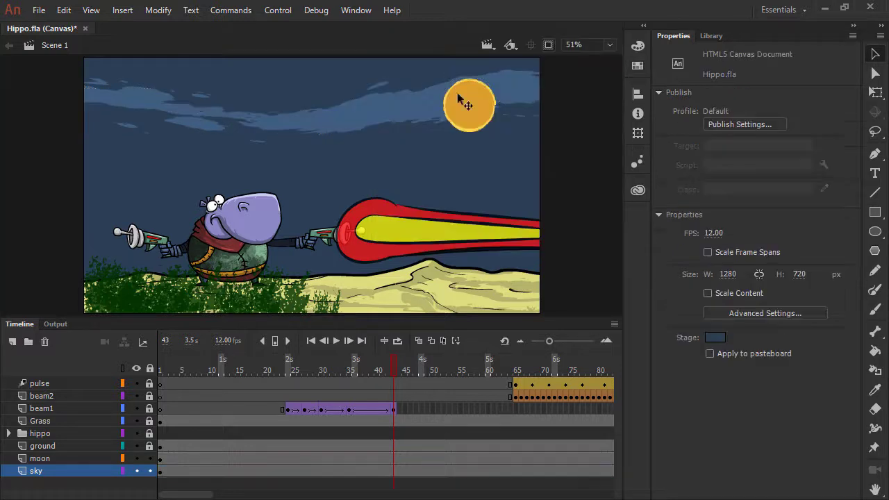
click(186, 125)
shift+click(129, 128)
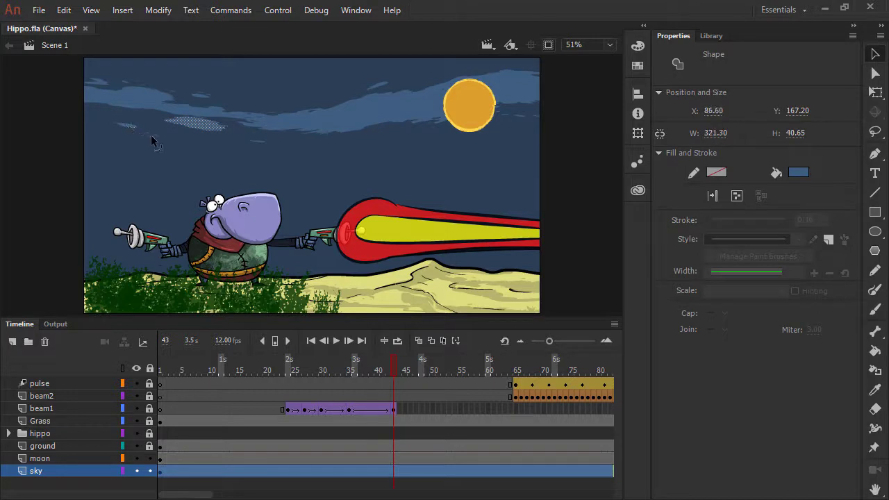
shift+click(257, 141)
click(381, 101)
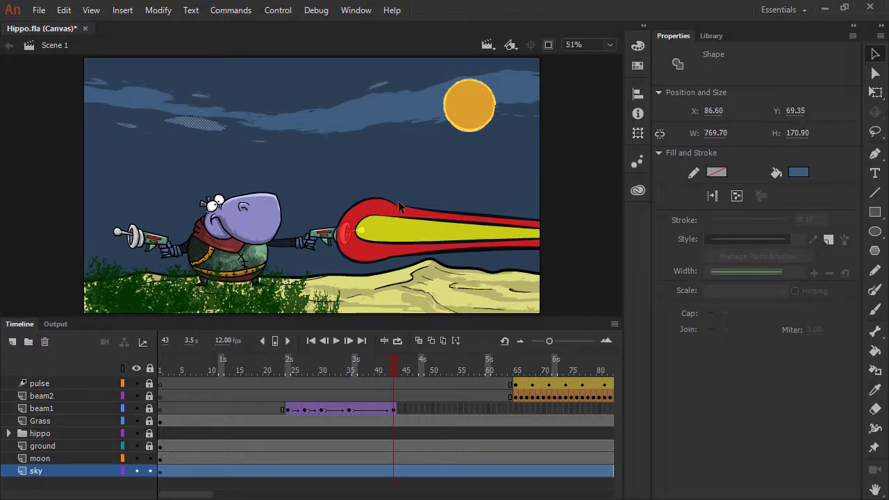
click(799, 173)
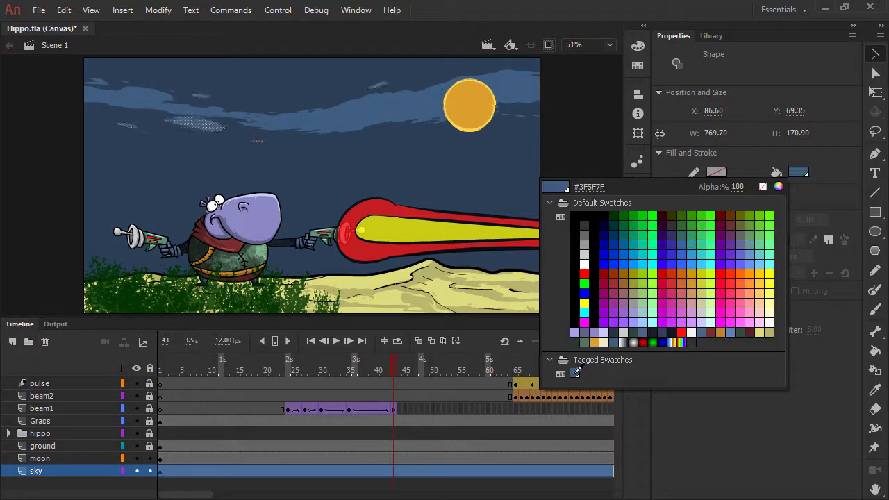
click(576, 373)
click(580, 314)
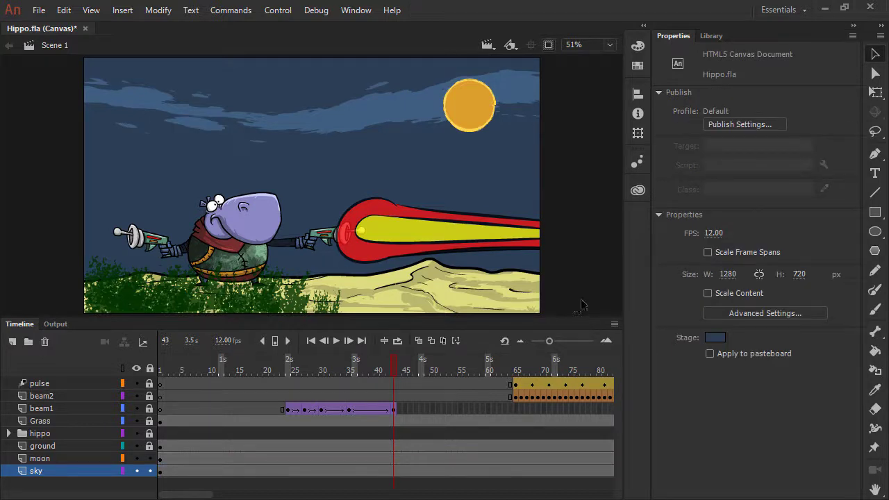
Edit the Cloudy tagged swatch to deep blue #202E65, then close the Swatches panel
click(638, 66)
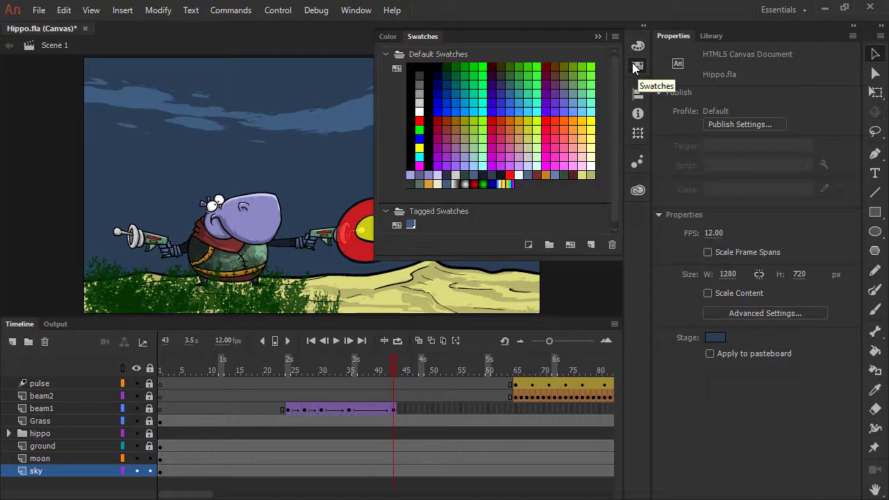
click(410, 223)
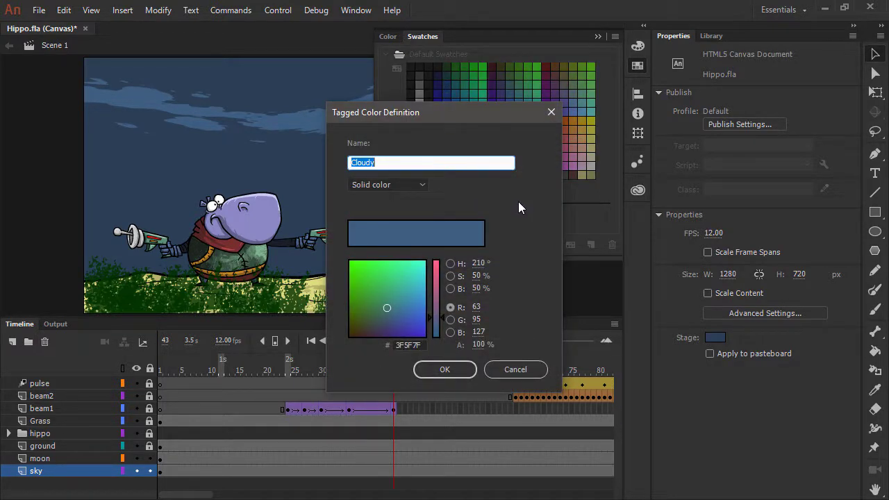
click(451, 289)
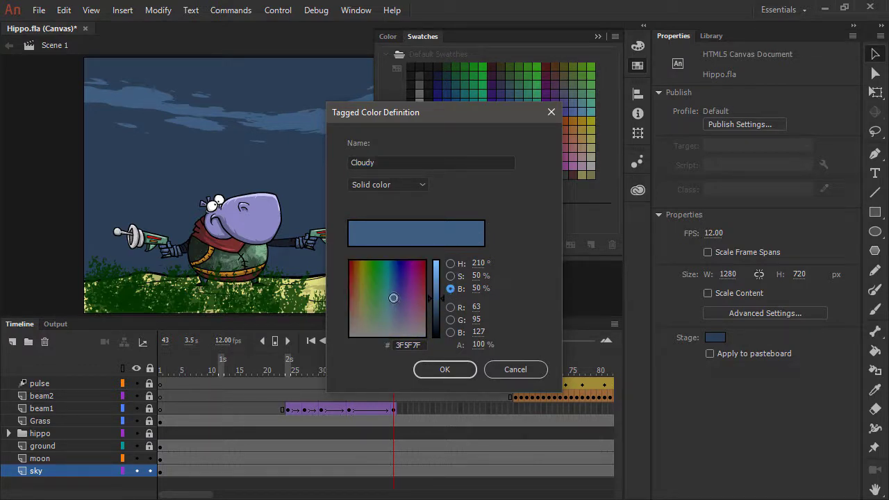
click(395, 294)
drag(395, 294, 440, 306)
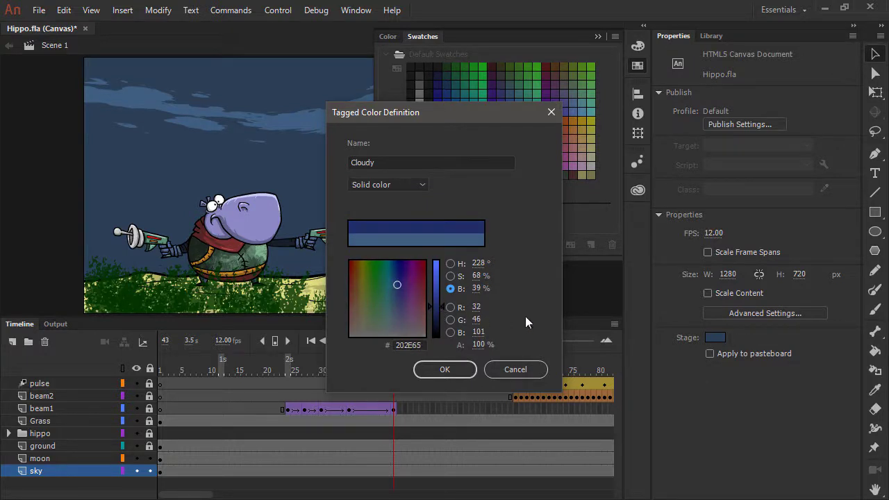
click(447, 370)
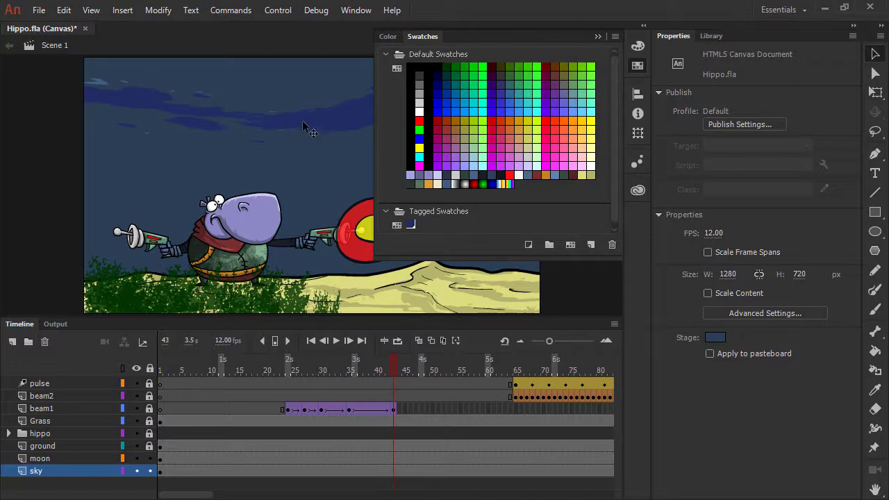
click(60, 127)
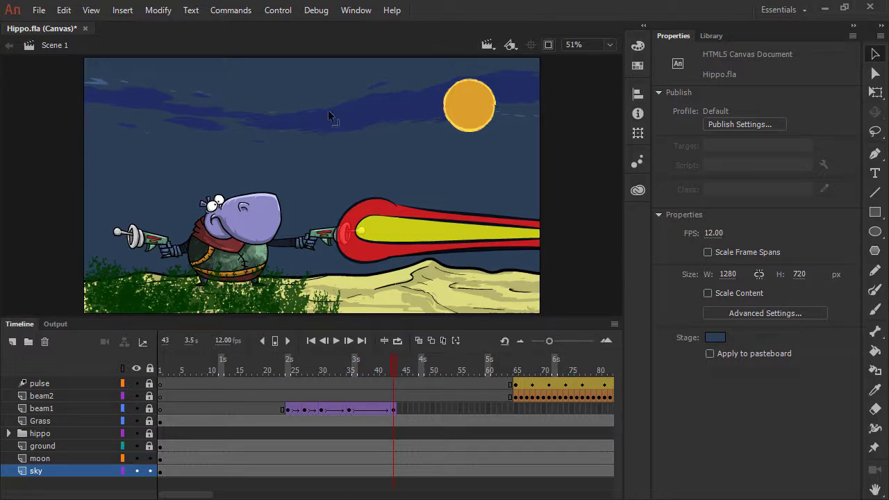
click(368, 116)
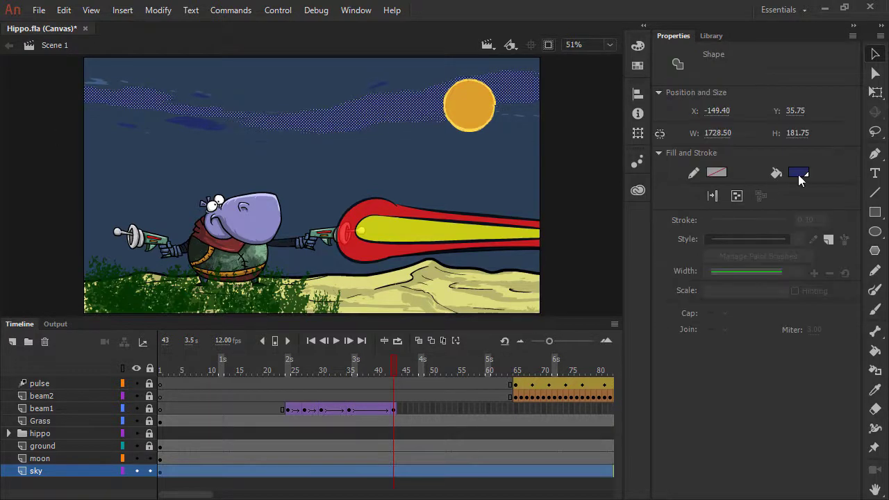
click(589, 168)
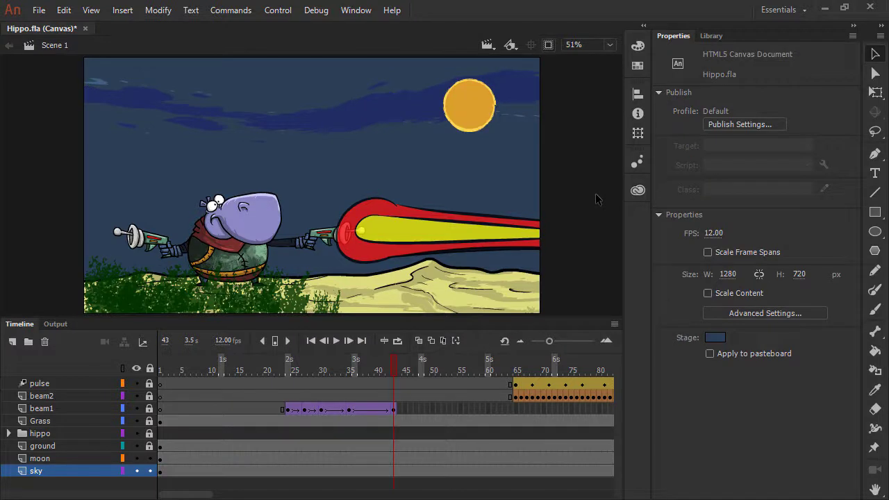